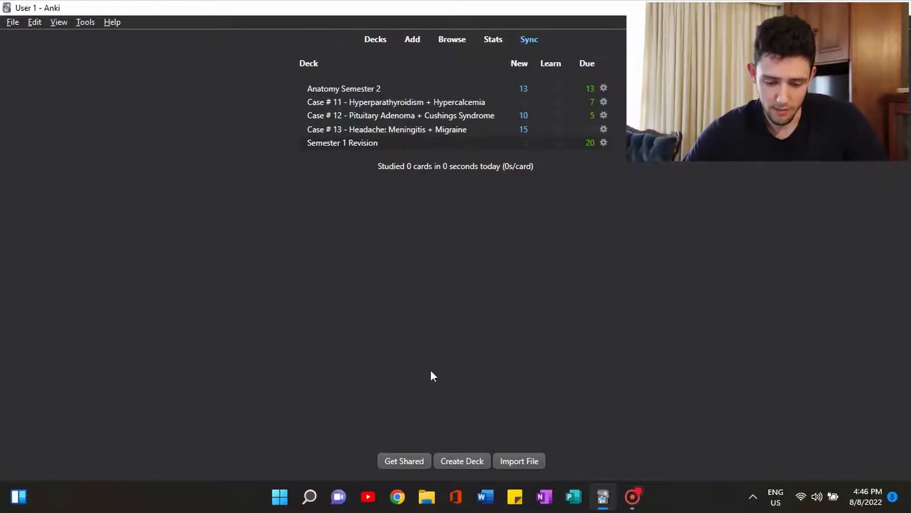
# Create a new deck named "Subscribe to the channel"
pyautogui.click(472, 460)
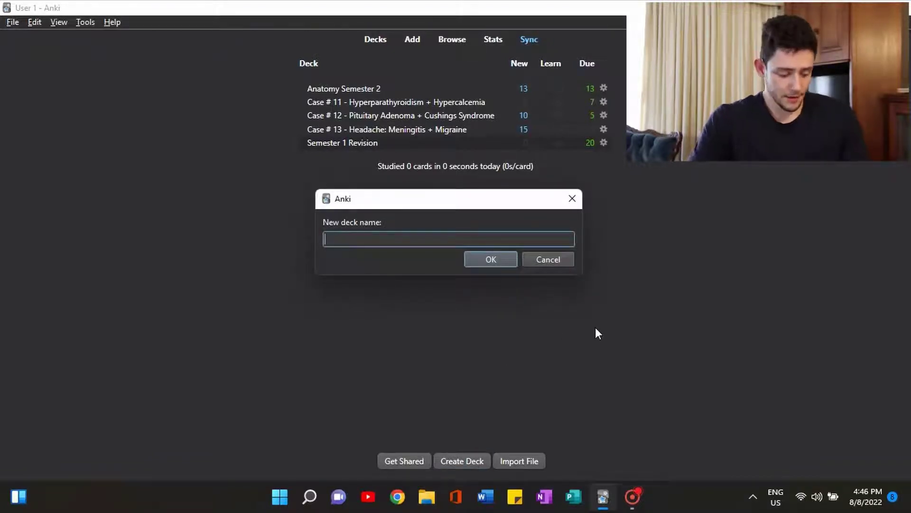
pyautogui.write('Subs')
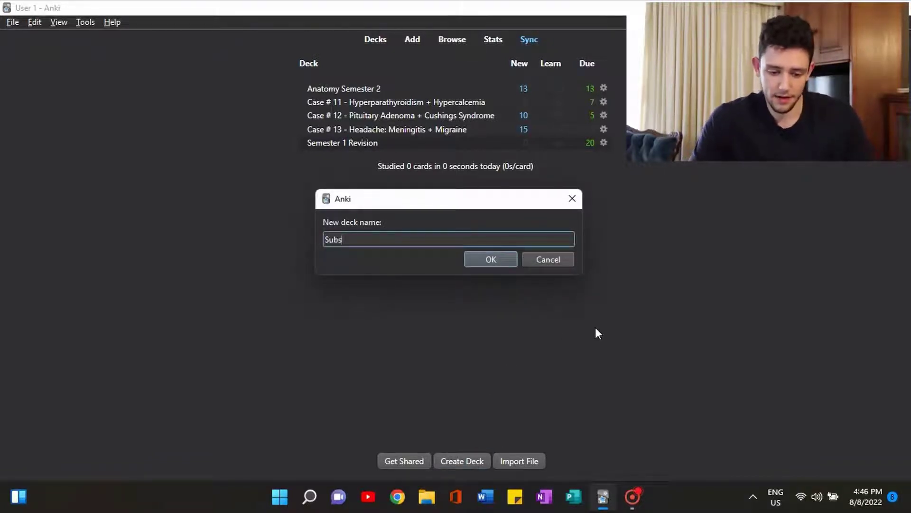
pyautogui.write('cribe to the ')
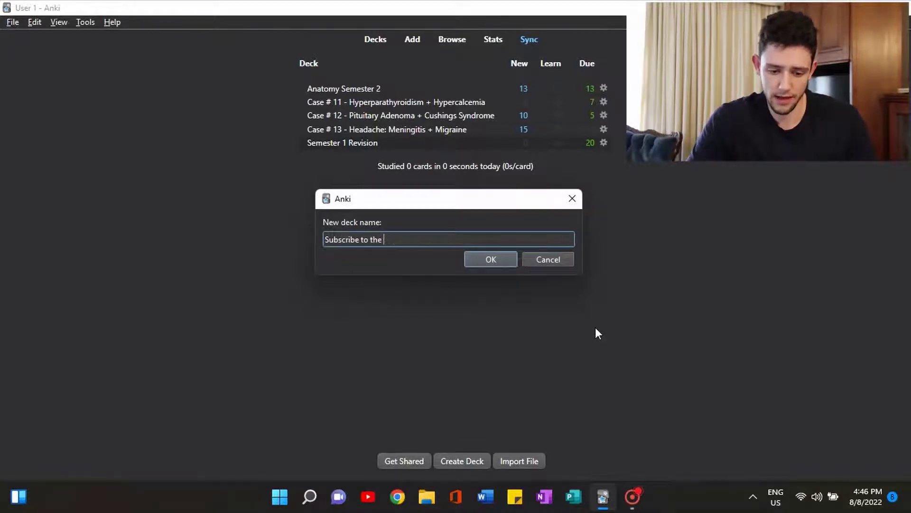
pyautogui.write('channel')
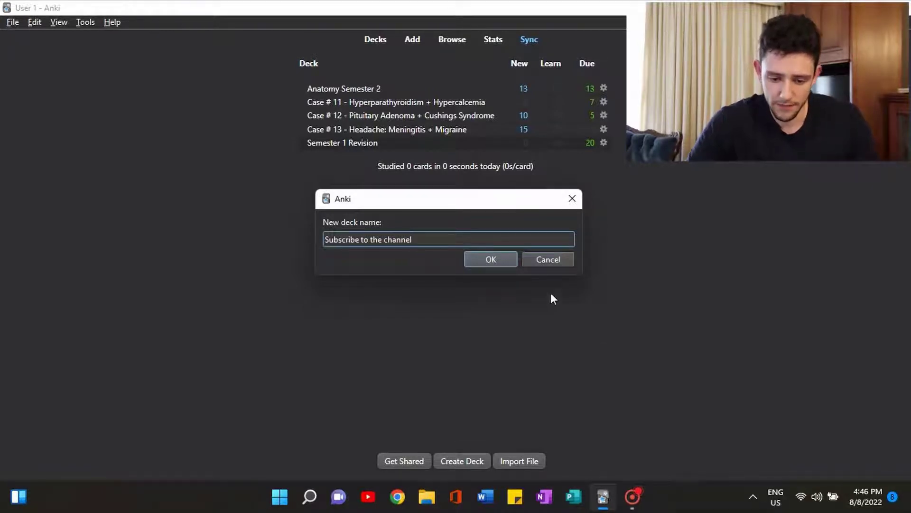
pyautogui.click(497, 261)
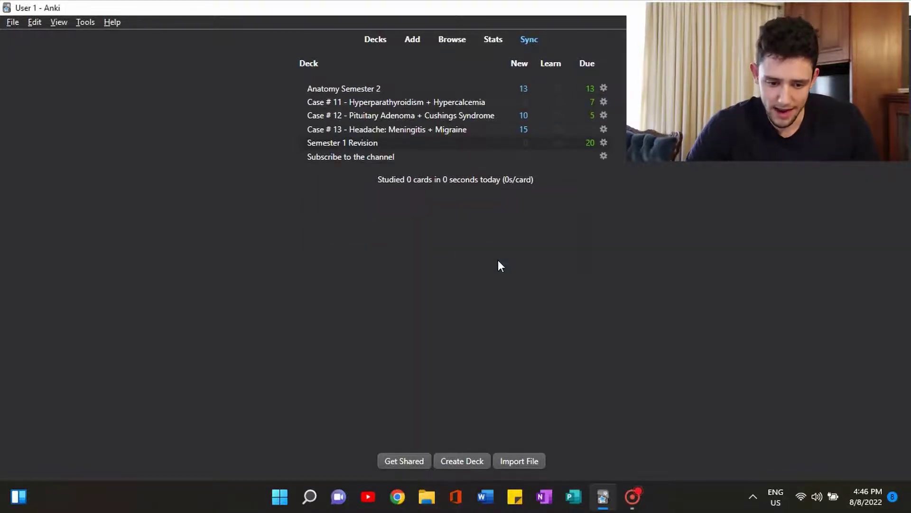
# Start a new note for the "Subscribe to the channel" deck and set its note type to Image Q/A - 2.0
pyautogui.click(352, 158)
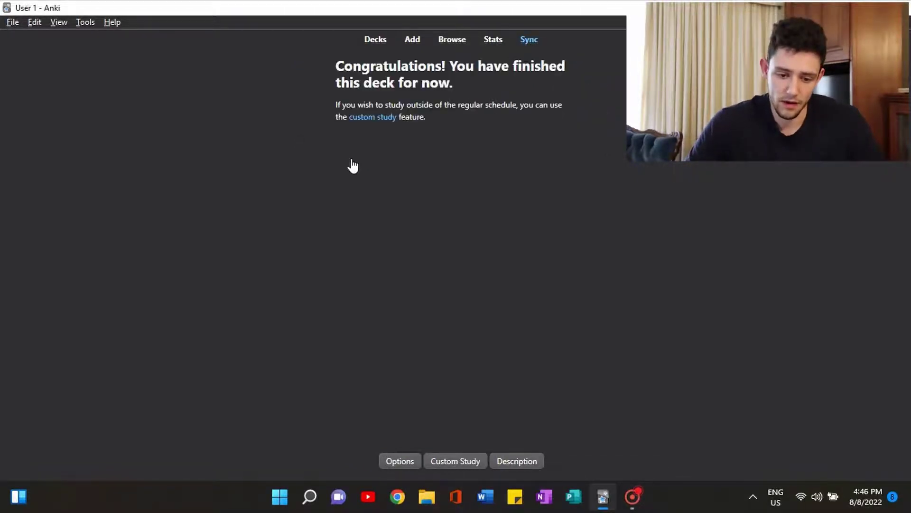
pyautogui.click(413, 41)
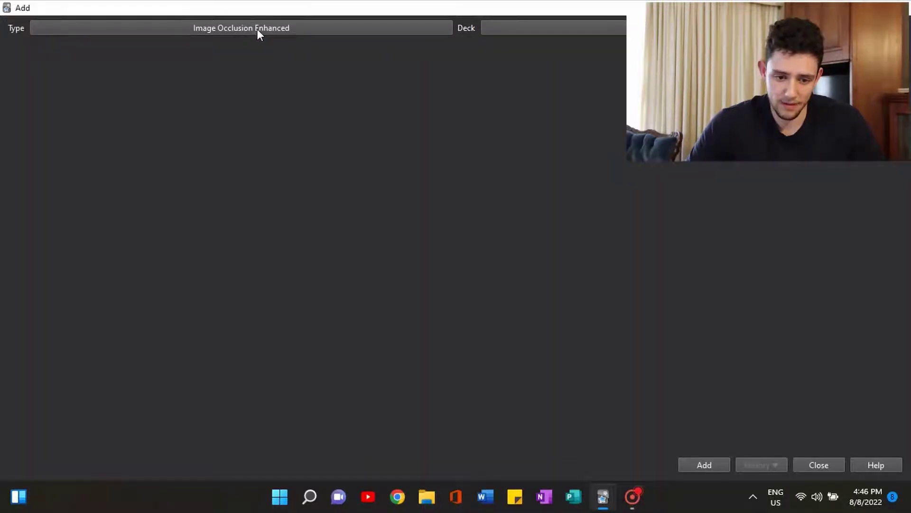
pyautogui.click(257, 29)
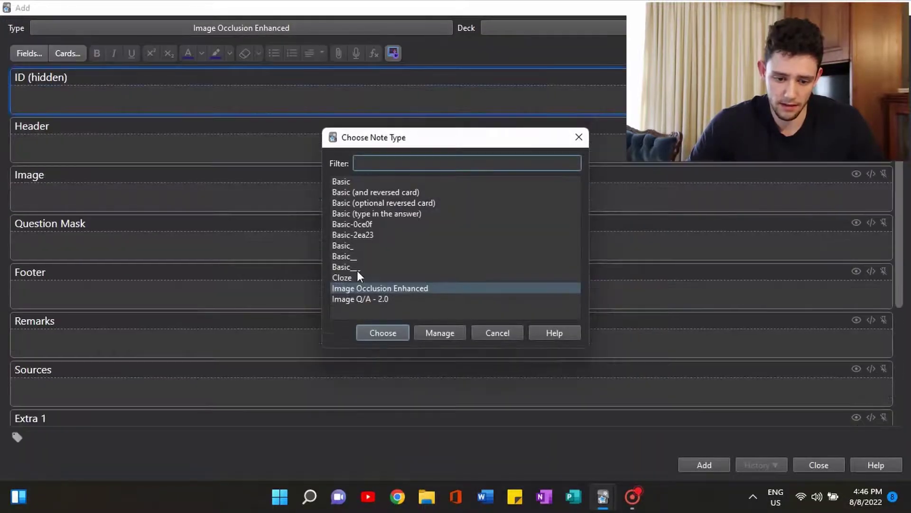
pyautogui.click(358, 299)
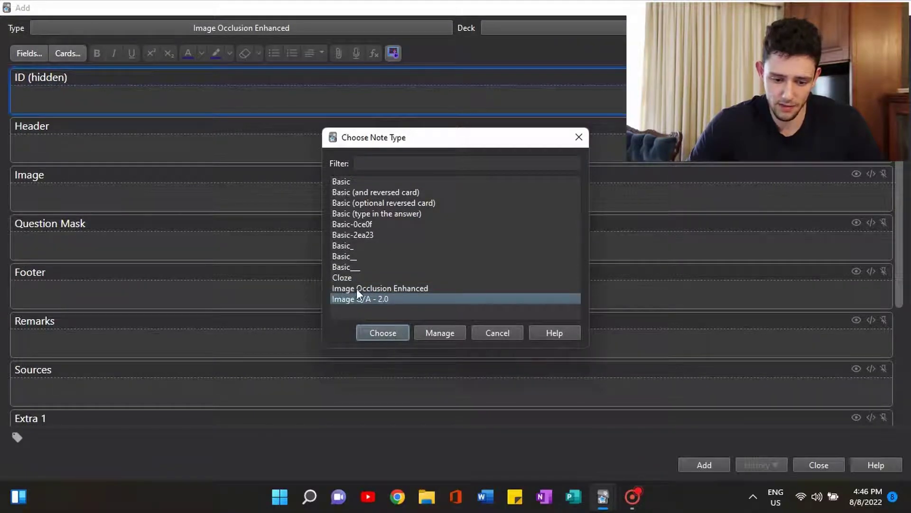
pyautogui.click(384, 333)
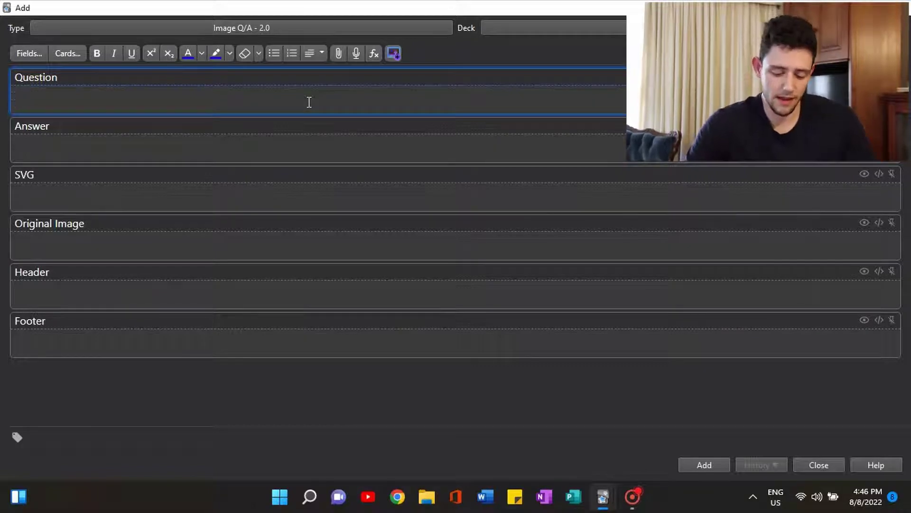
# Enter "What is my name?" as the note's question
pyautogui.write('What is ny')
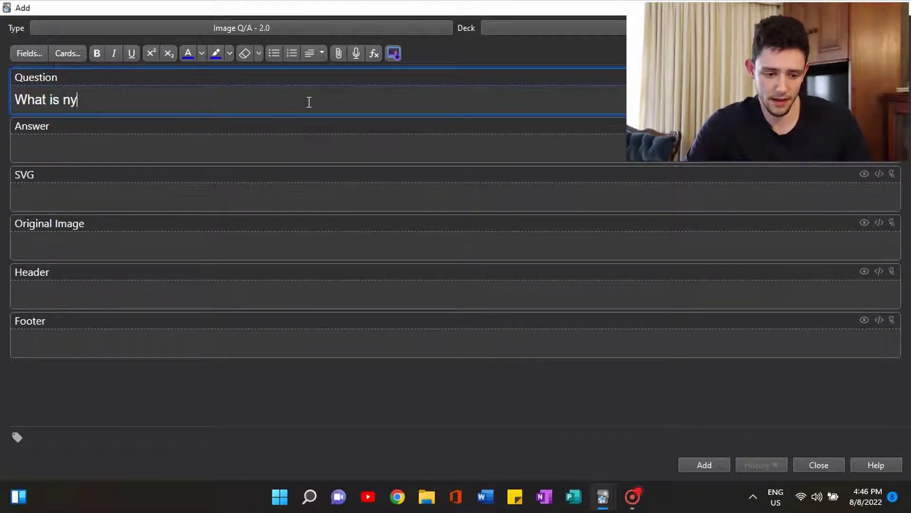
pyautogui.press('BackSpace')
pyautogui.press('BackSpace')
pyautogui.press('BackSpace')
pyautogui.write('my ')
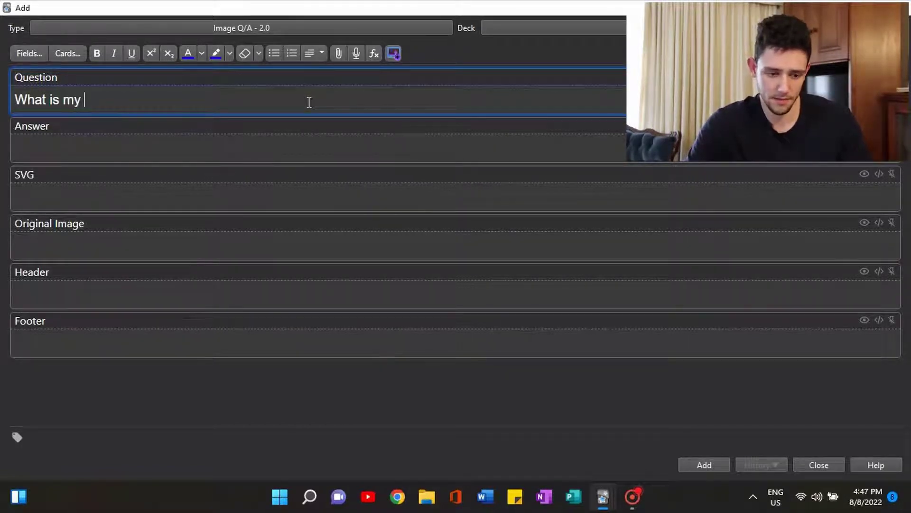
pyautogui.write('name?')
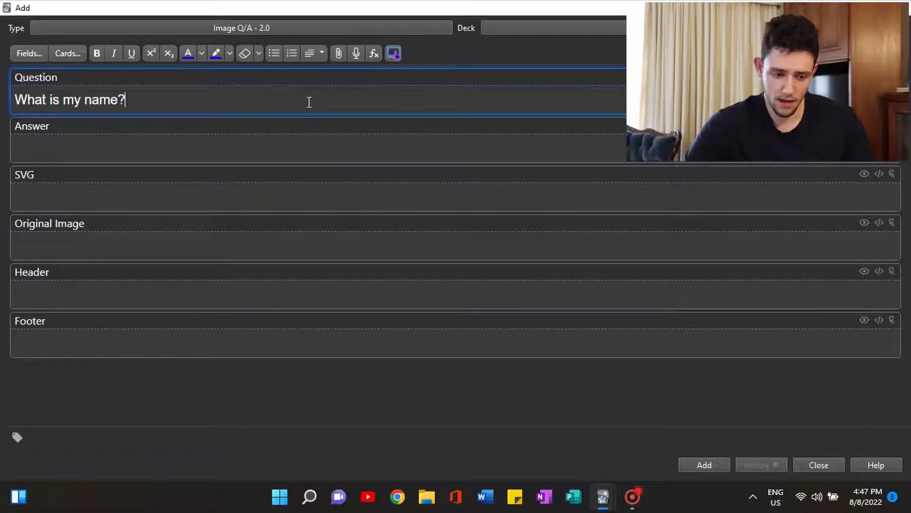
# Fill the answer with the person's first name and the copied portrait image below it, and add the note to the deck
pyautogui.click(242, 154)
pyautogui.write('Aaron')
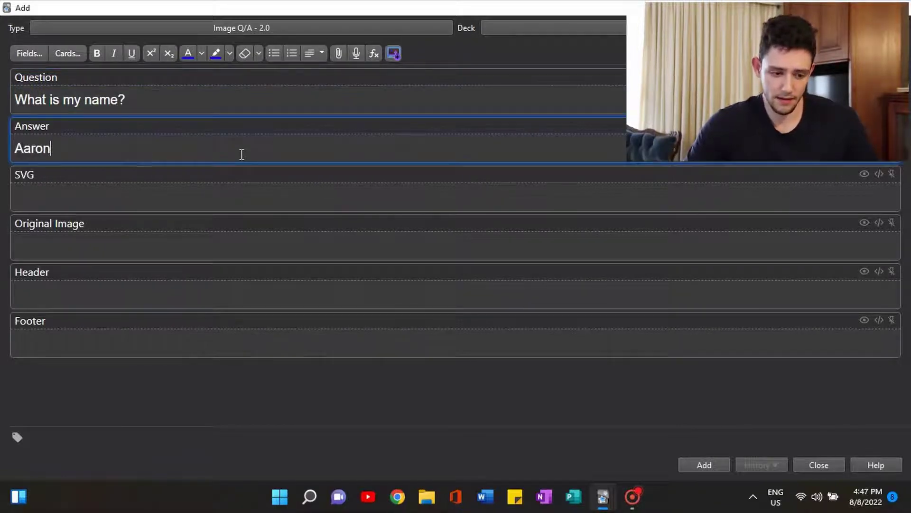
pyautogui.press('Return')
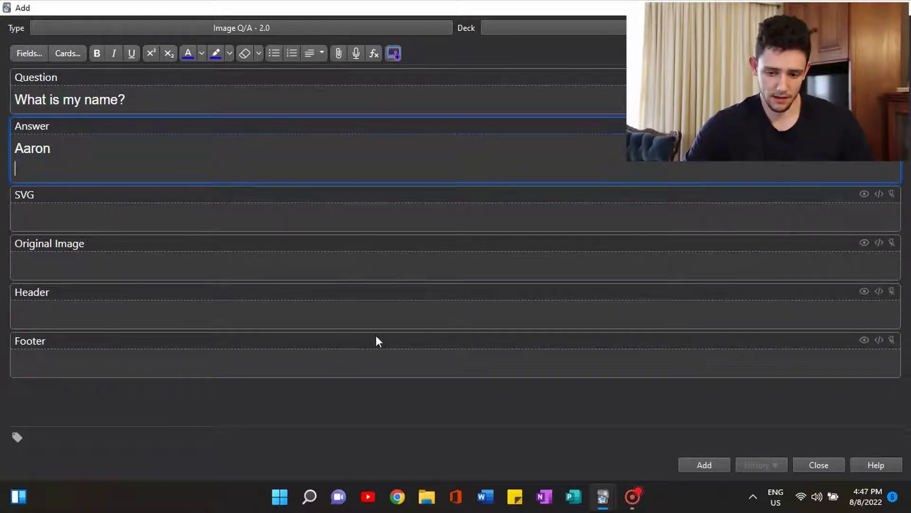
pyautogui.hotkey('ctrl', 'v')
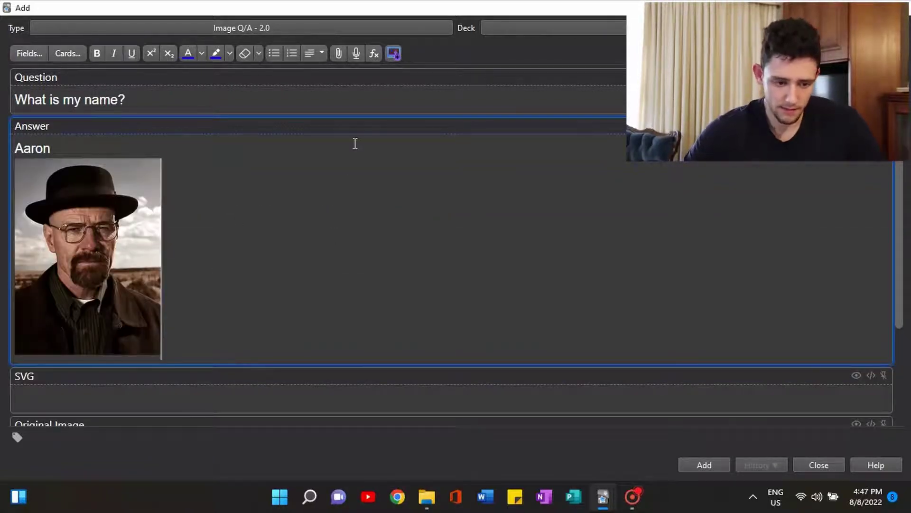
pyautogui.click(706, 465)
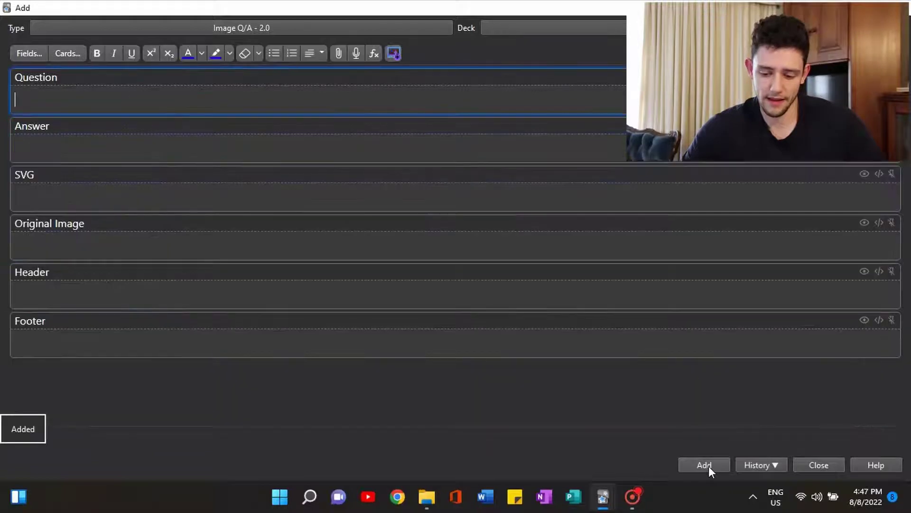
pyautogui.click(832, 463)
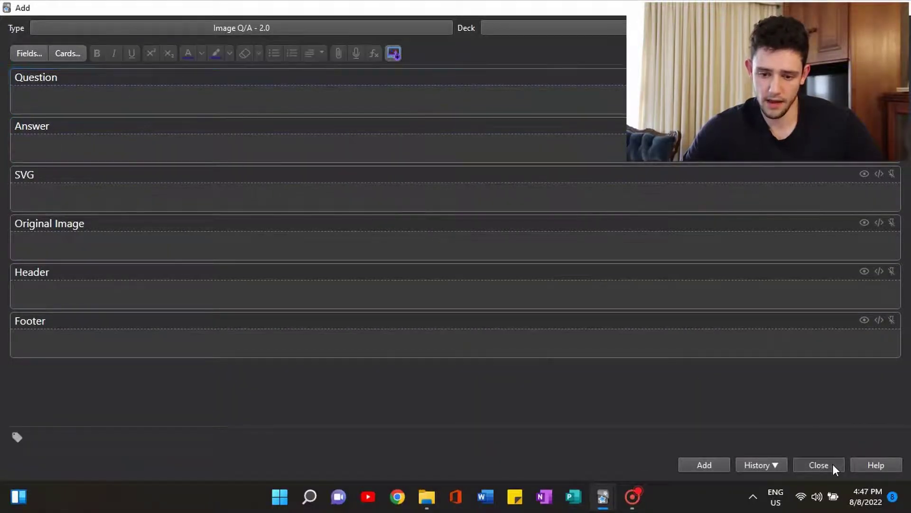
# Preview the question and answer sides of the "What is my name?" card in the card browser
pyautogui.click(309, 186)
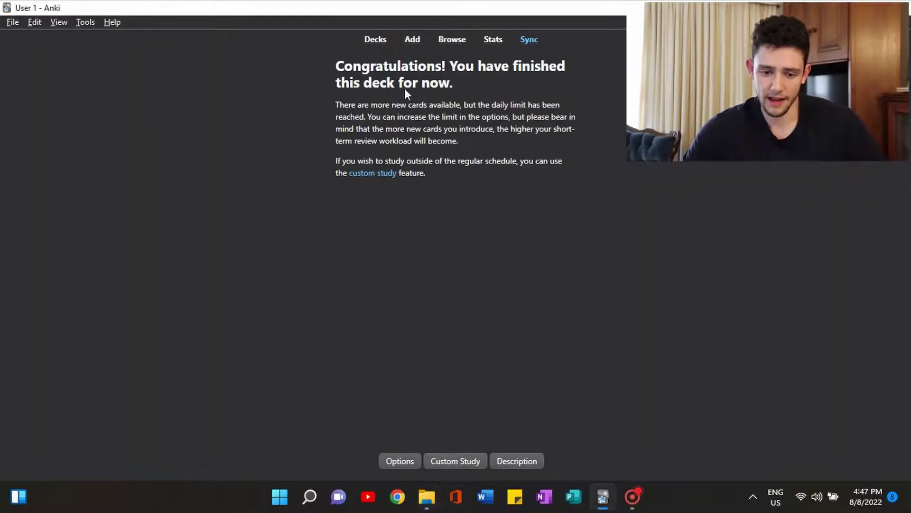
pyautogui.click(454, 42)
pyautogui.click(280, 348)
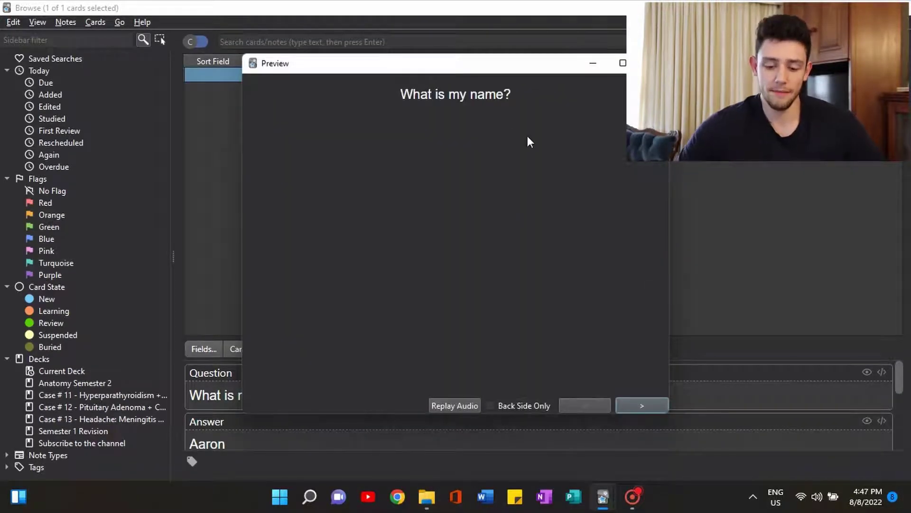
pyautogui.click(637, 404)
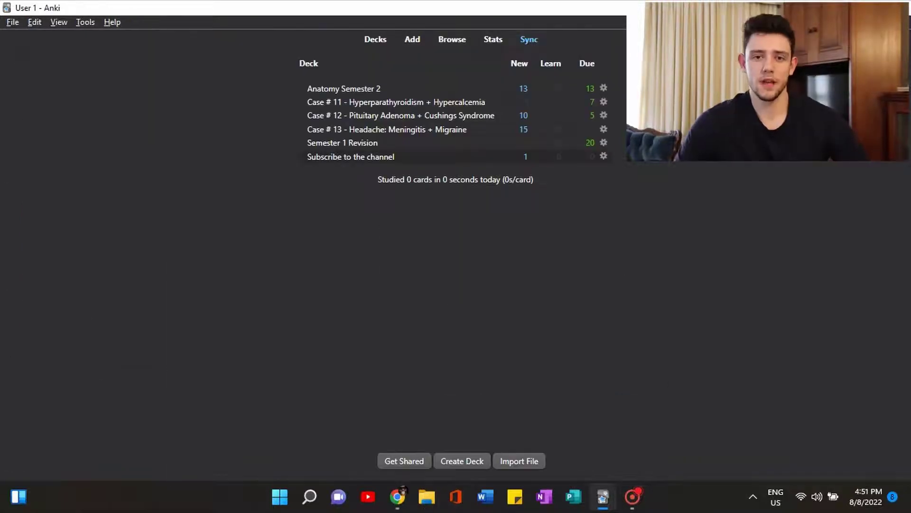
# Start another note for the "Subscribe to the channel" deck and set its note type to Image Occlusion Enhanced
pyautogui.click(343, 157)
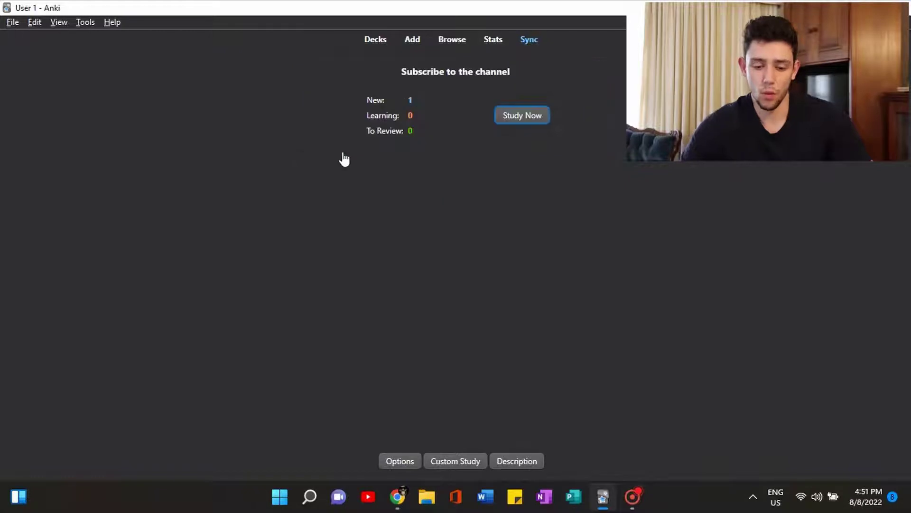
pyautogui.click(420, 42)
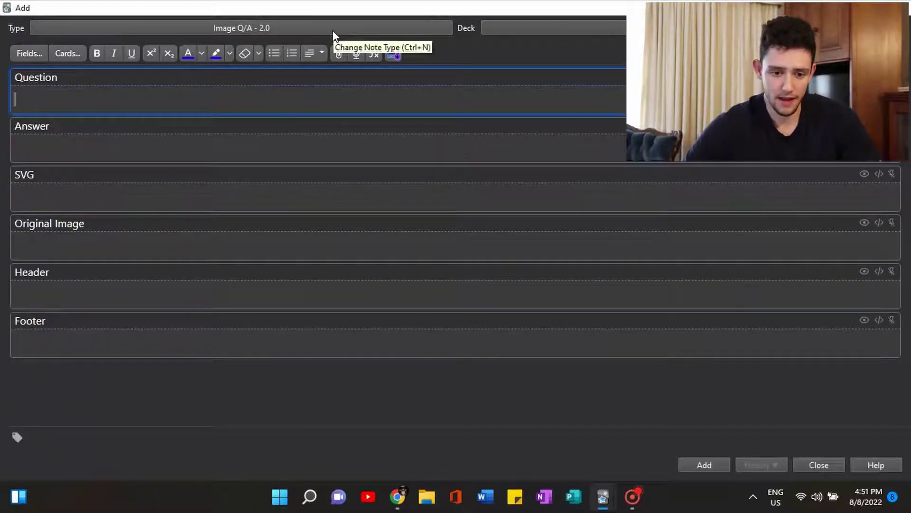
pyautogui.click(332, 31)
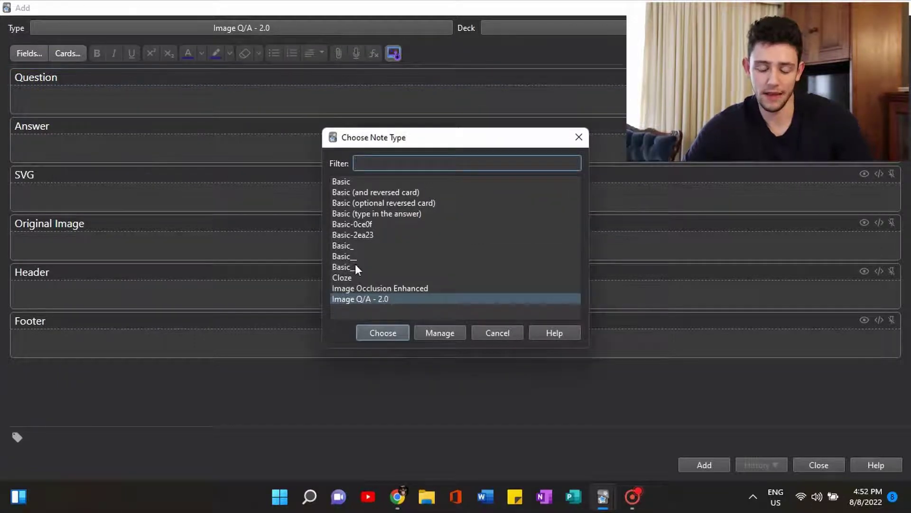
pyautogui.click(365, 288)
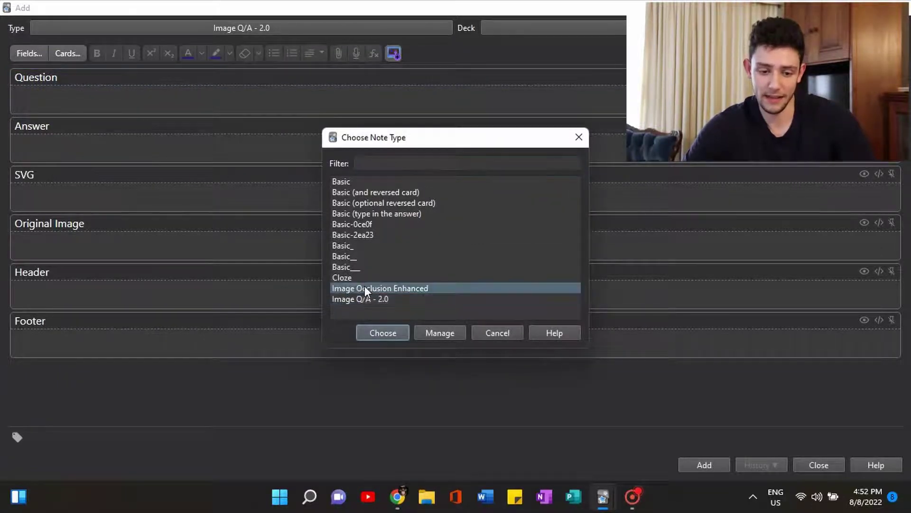
pyautogui.click(385, 333)
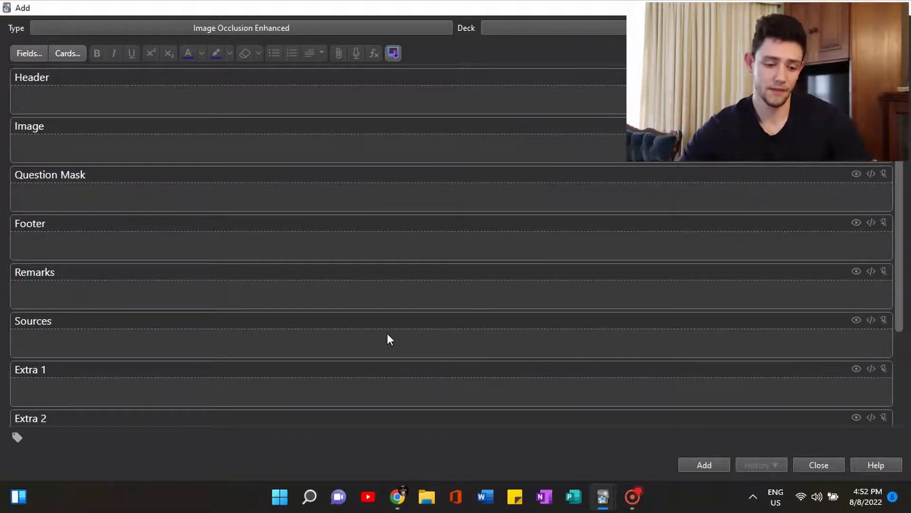
# Switch to Chrome and copy the AnatomyStuff labelled anterior skull image from the skull anatomy search results
pyautogui.click(398, 499)
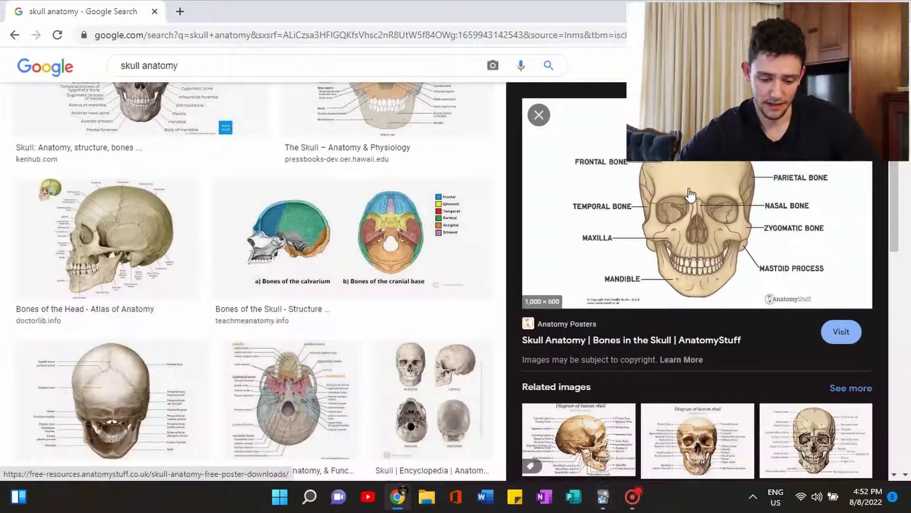
pyautogui.rightClick(690, 194)
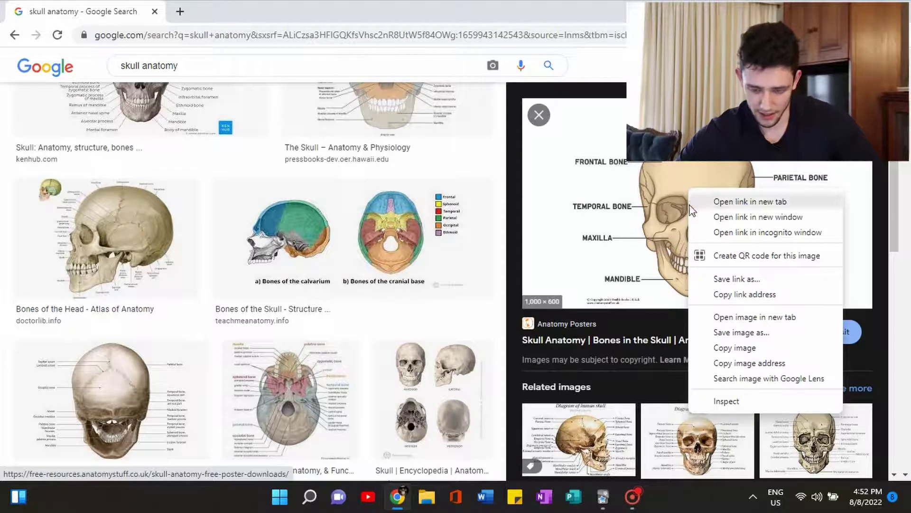
pyautogui.click(719, 349)
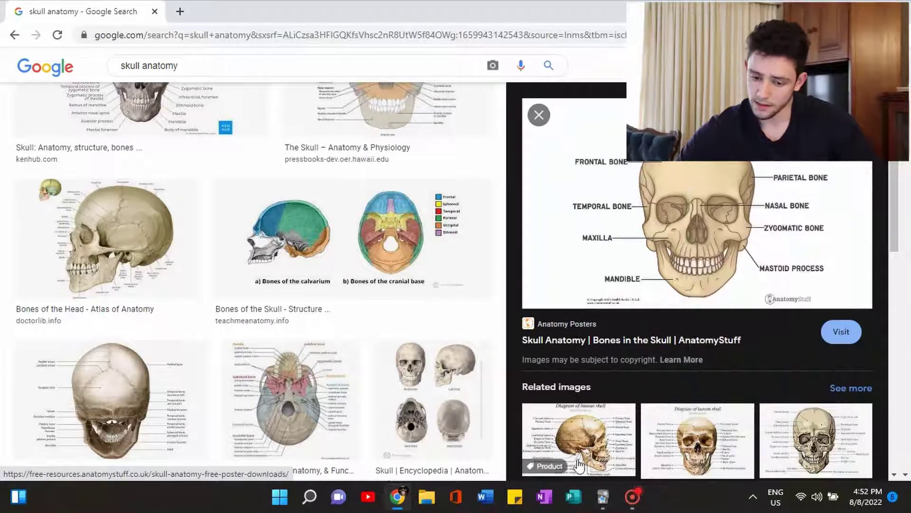
# Return to Anki's Add window and load the copied skull image into the Image Occlusion masks editor
pyautogui.moveTo(602, 496)
pyautogui.click(653, 422)
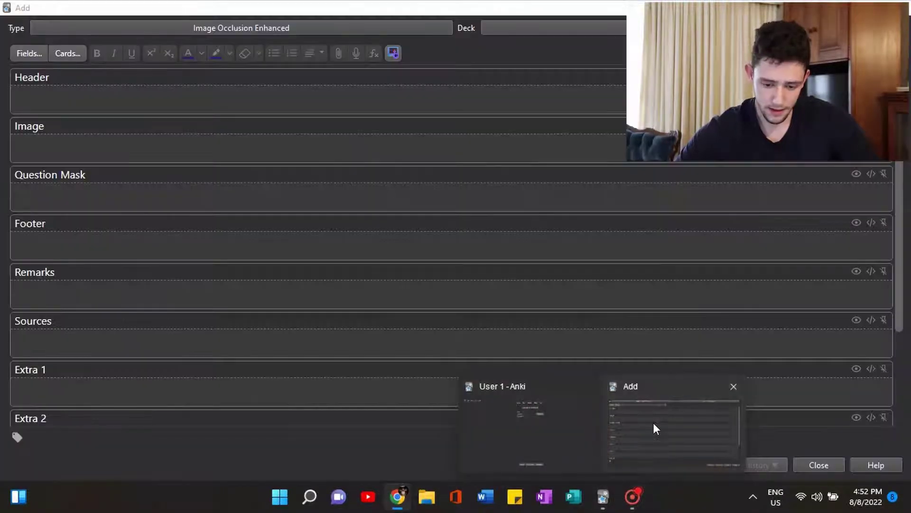
pyautogui.click(393, 54)
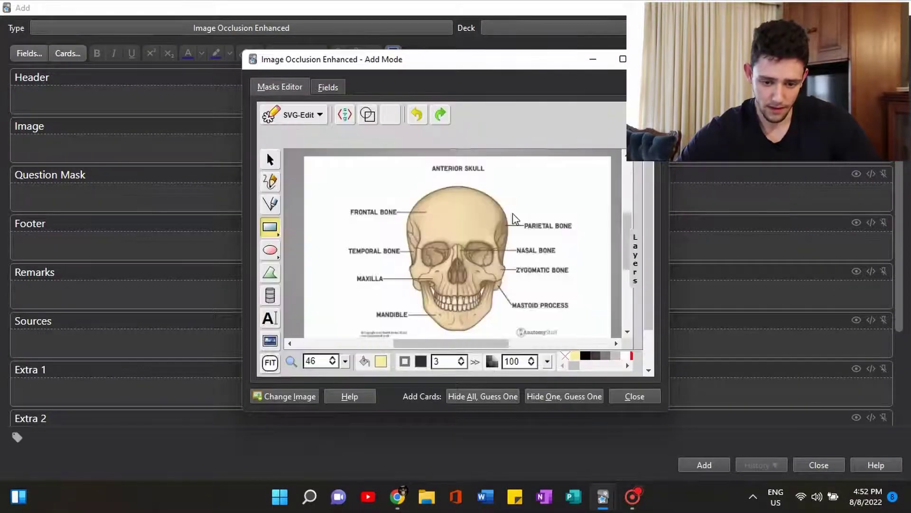
# Cover the Frontal Bone, Temporal Bone, Maxilla and Mandible labels on the skull diagram with separate rectangular masks
pyautogui.click(333, 359)
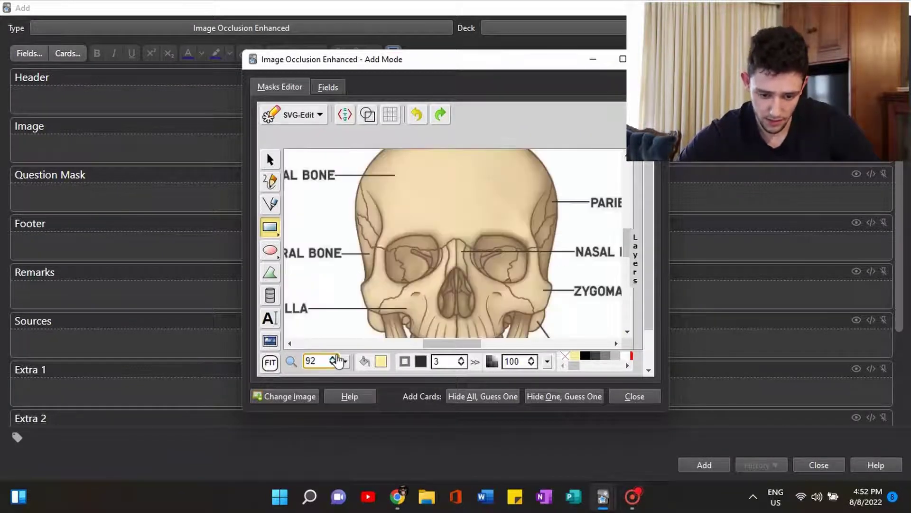
pyautogui.click(333, 365)
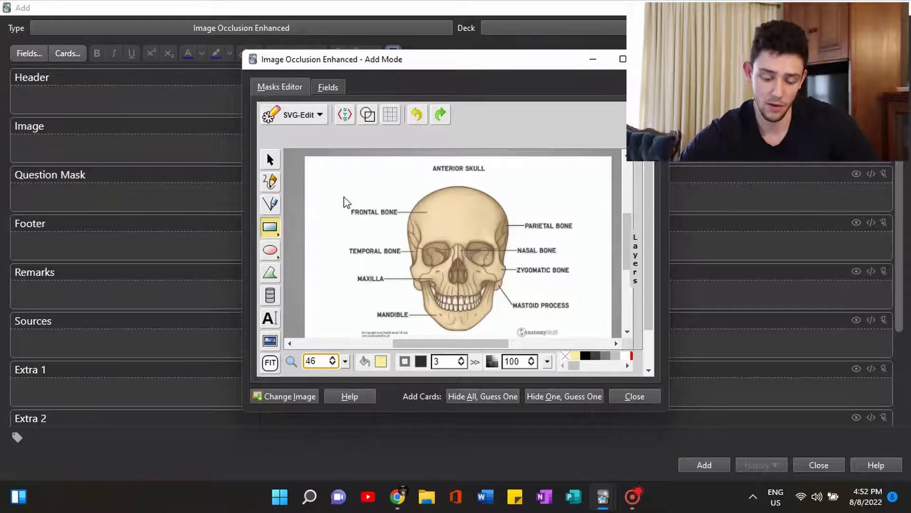
pyautogui.moveTo(343, 197); pyautogui.dragTo(404, 225)
pyautogui.moveTo(342, 239); pyautogui.dragTo(406, 262)
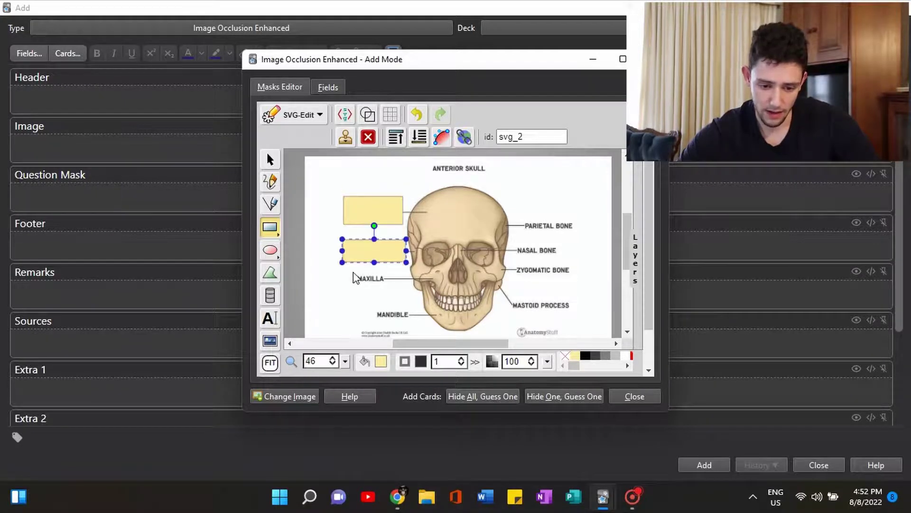
pyautogui.moveTo(352, 270); pyautogui.dragTo(411, 323)
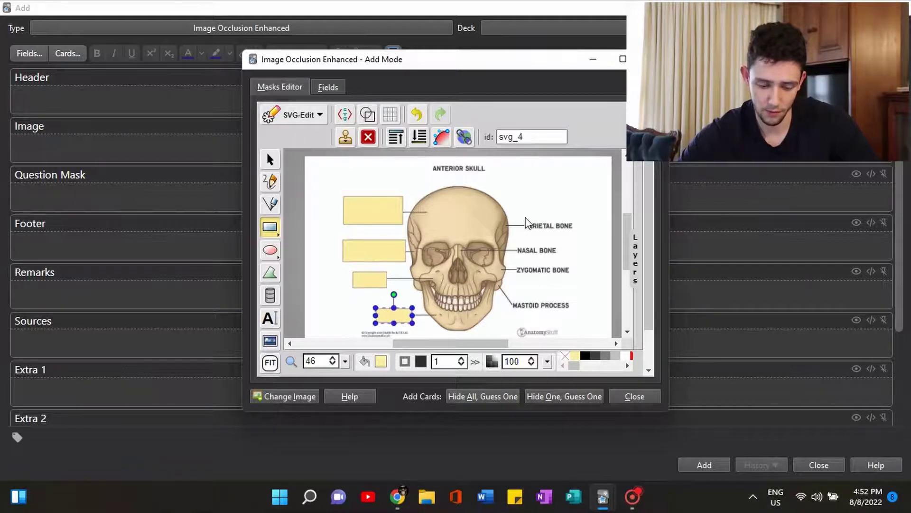
# Cover the Parietal Bone, Nasal Bone, Zygomatic Bone and Mastoid Process labels with separate rectangular masks
pyautogui.moveTo(525, 217); pyautogui.dragTo(586, 239)
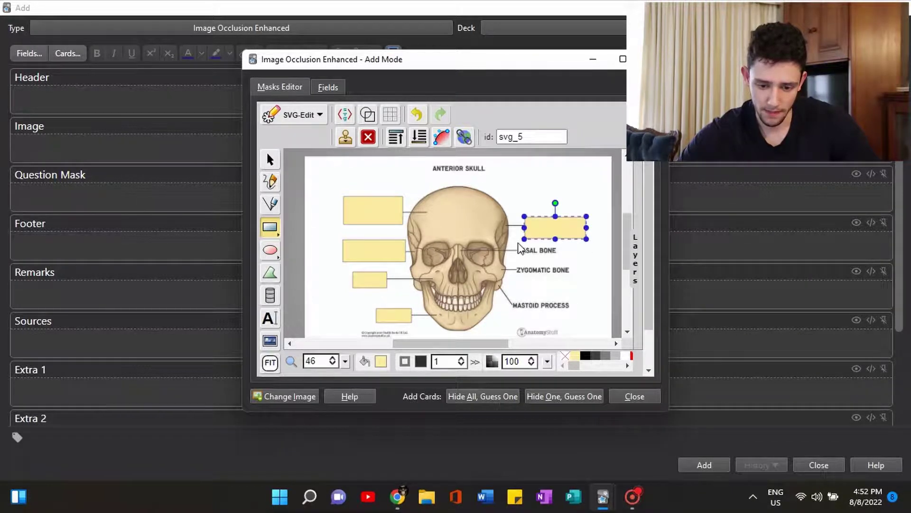
pyautogui.moveTo(517, 242); pyautogui.dragTo(575, 266)
pyautogui.moveTo(521, 272); pyautogui.dragTo(577, 323)
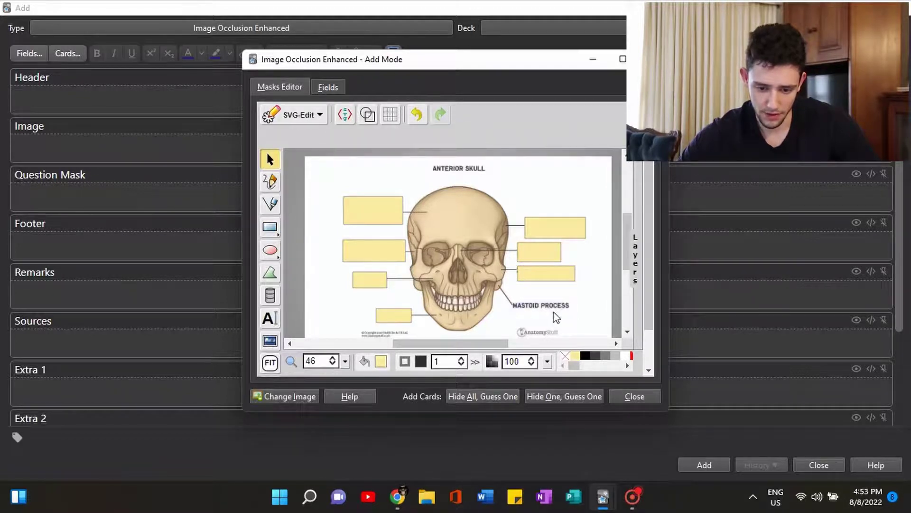
pyautogui.moveTo(511, 296); pyautogui.dragTo(571, 322)
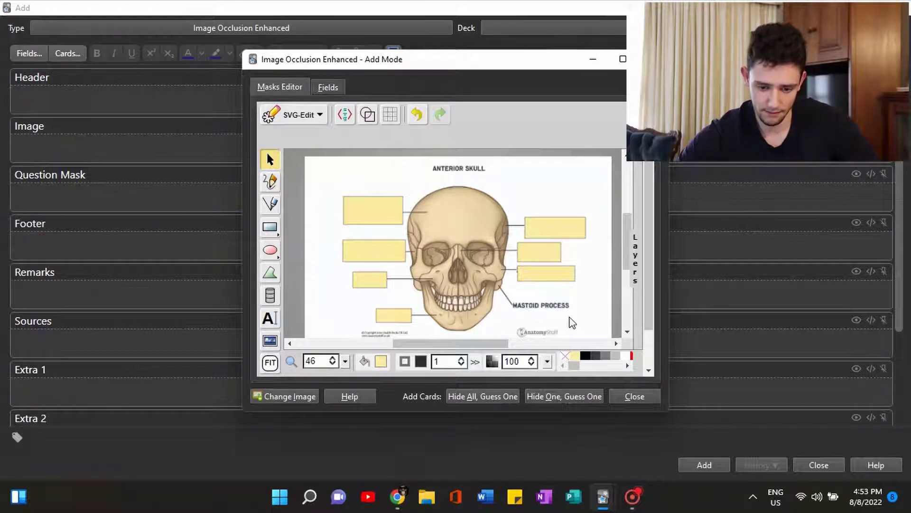
pyautogui.click(270, 228)
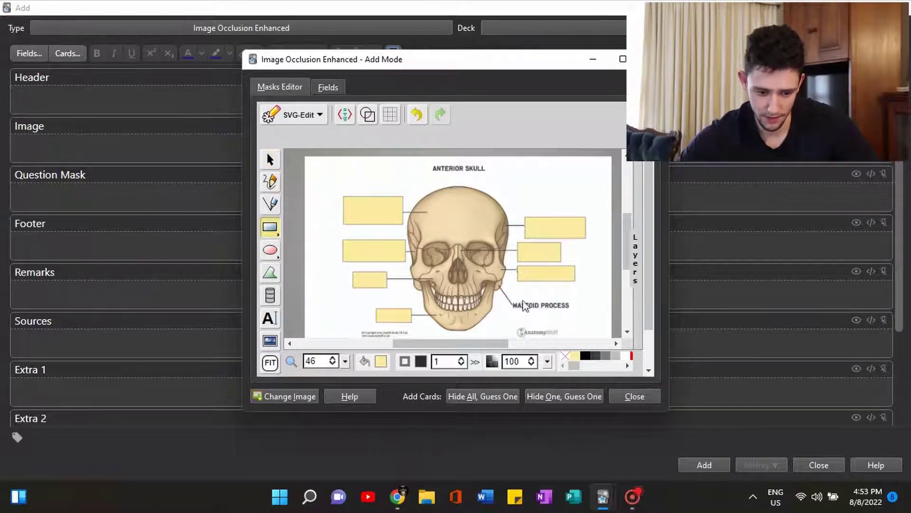
pyautogui.moveTo(510, 295); pyautogui.dragTo(575, 318)
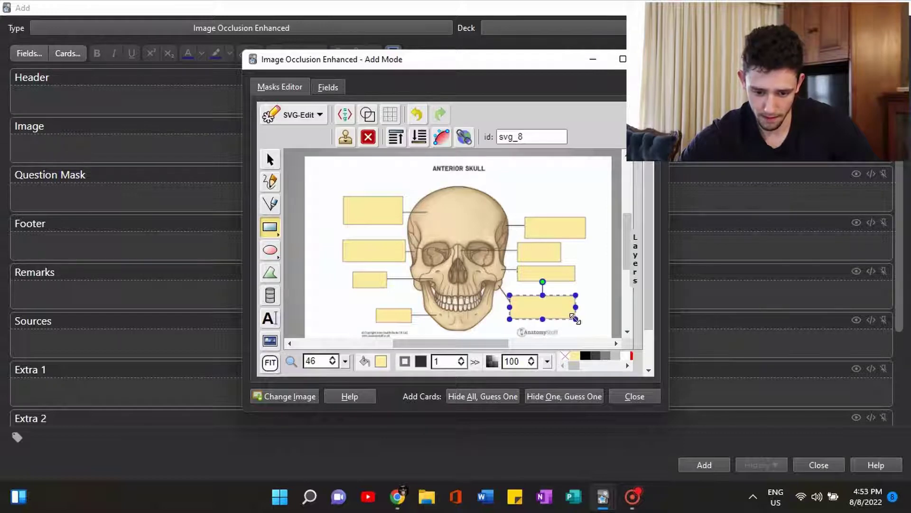
# Add the masked skull labels as Hide All, Guess One cards and close the masks editor and Add window
pyautogui.click(470, 396)
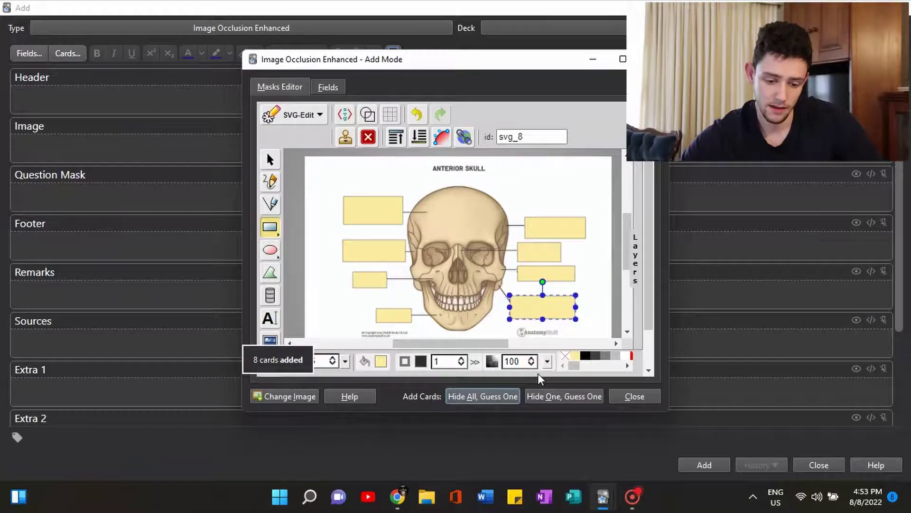
pyautogui.click(625, 398)
pyautogui.click(805, 464)
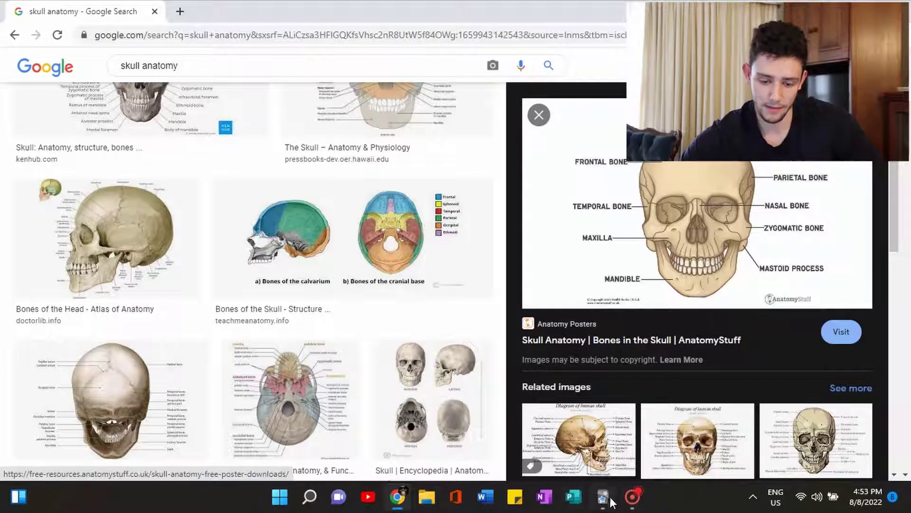
# Switch to Anki's main window, study the "Subscribe to the channel" deck, and reveal the "What is my name?" card, rating it Easy
pyautogui.moveTo(603, 496)
pyautogui.click(596, 423)
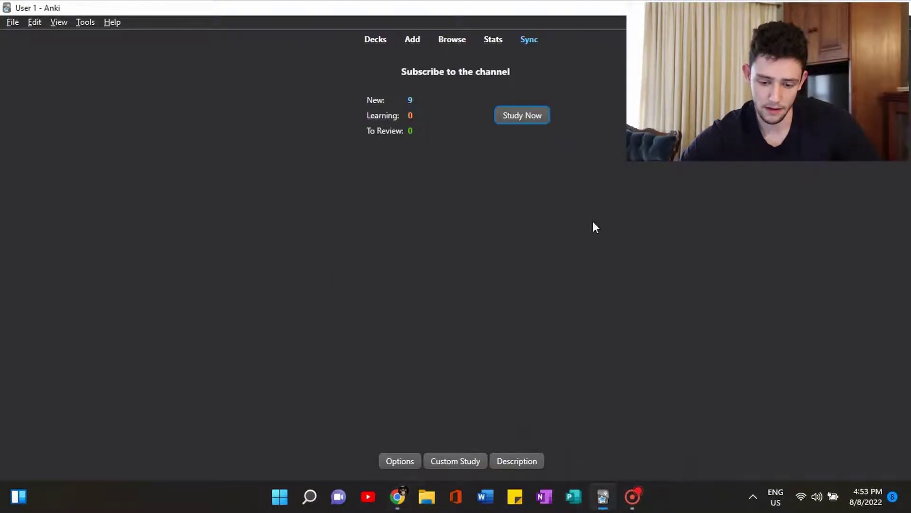
pyautogui.click(513, 115)
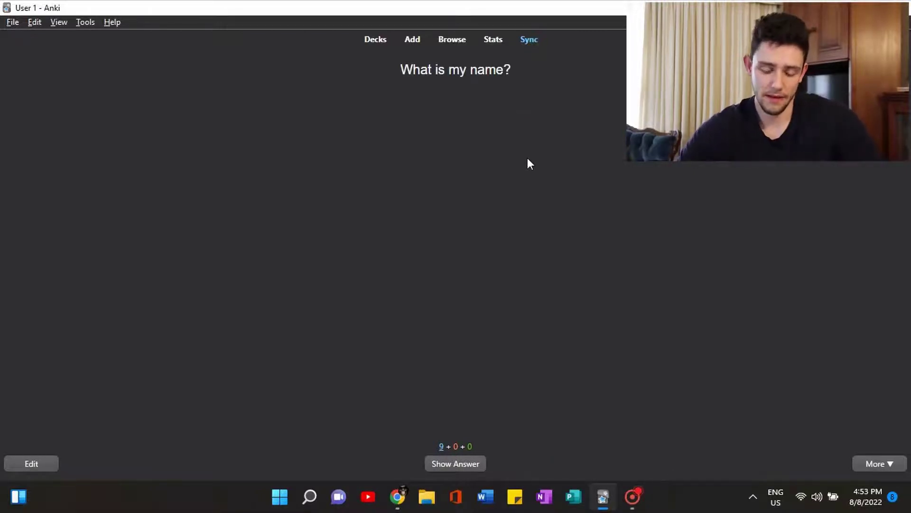
pyautogui.click(446, 467)
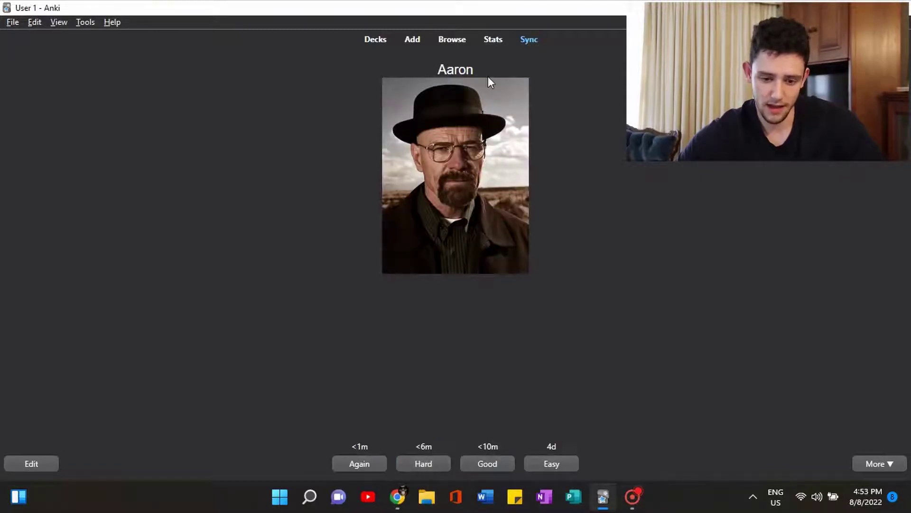
pyautogui.click(552, 464)
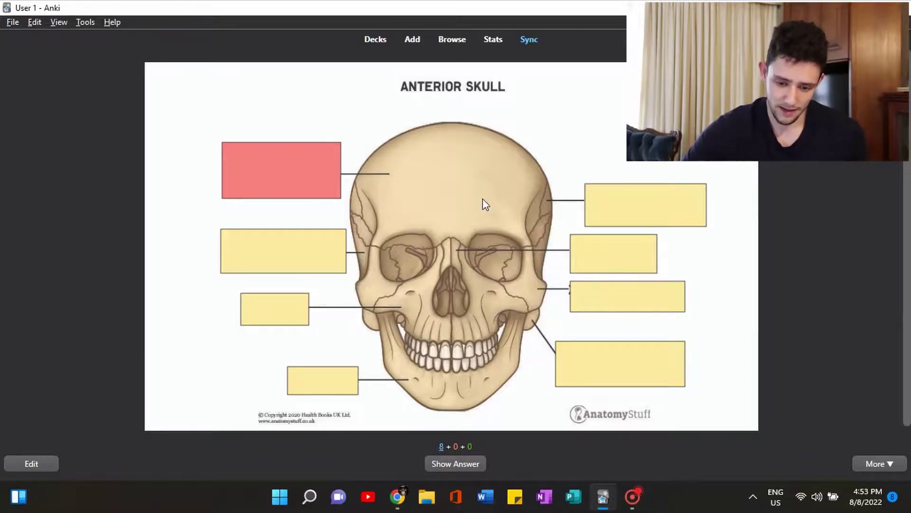
# Reveal the answers of the Frontal Bone and Temporal Bone occlusion cards and rate each one Good
pyautogui.click(457, 464)
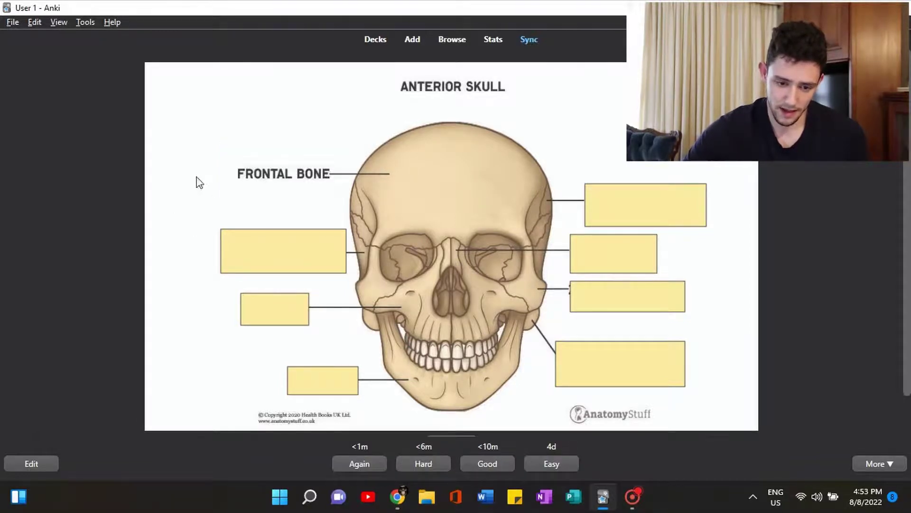
pyautogui.click(505, 464)
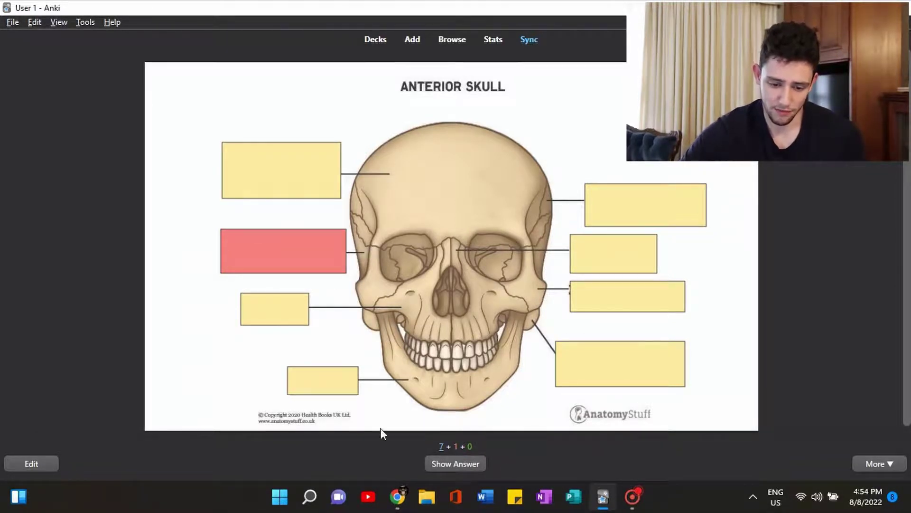
pyautogui.click(446, 458)
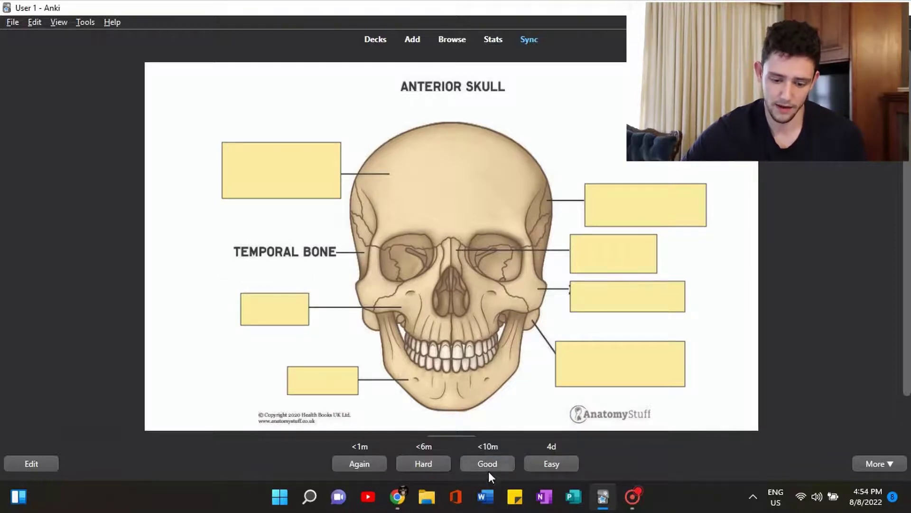
pyautogui.click(506, 466)
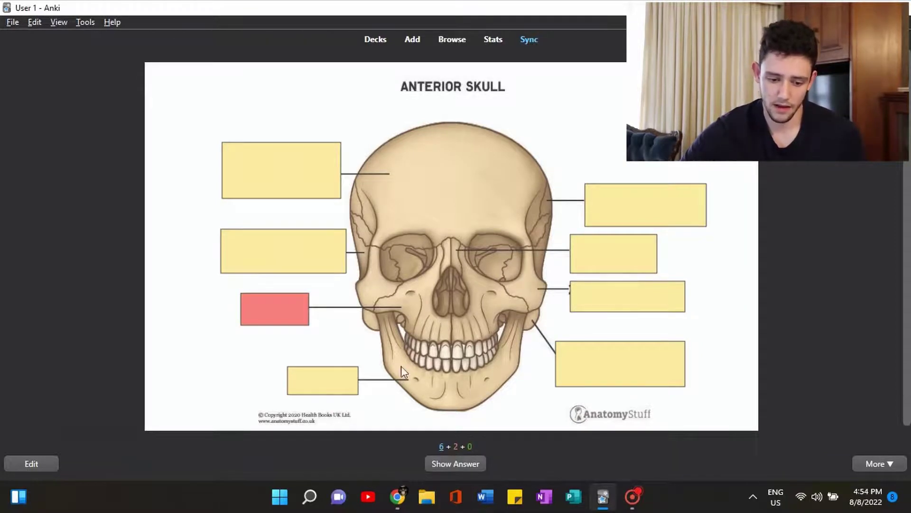